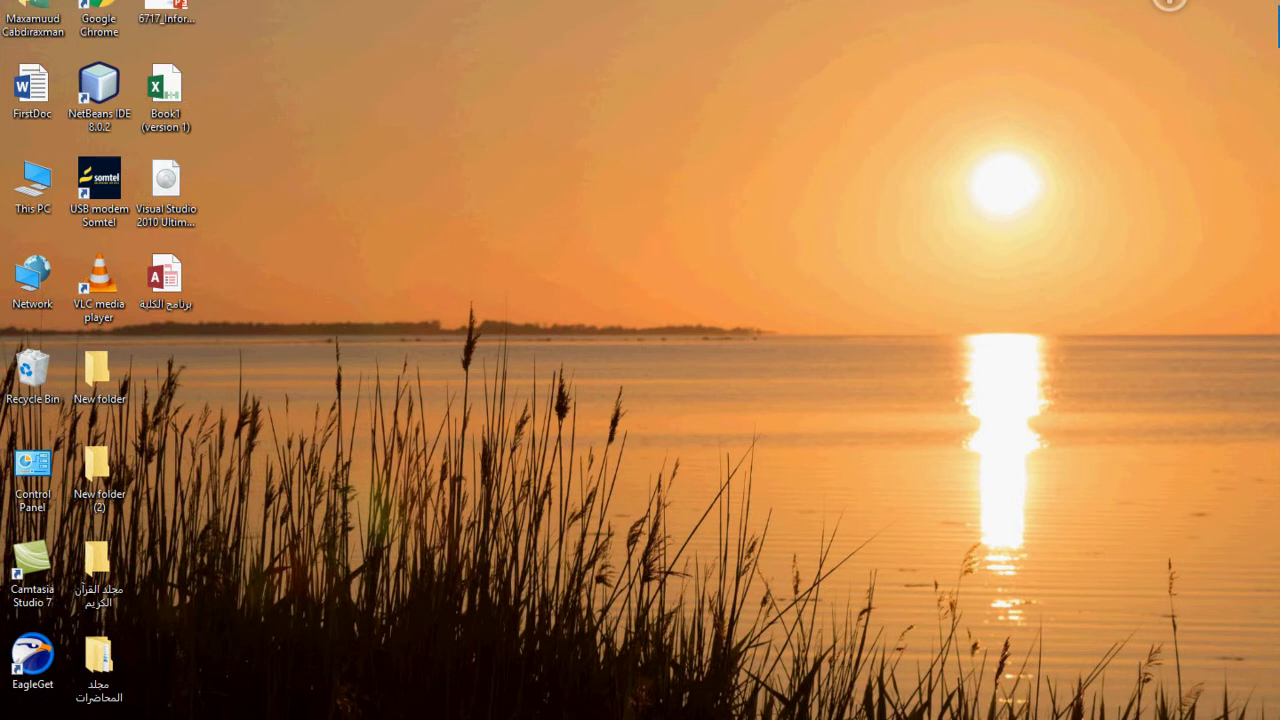
- Open the Windows 10 Start menu from the taskbar
click(20, 719)
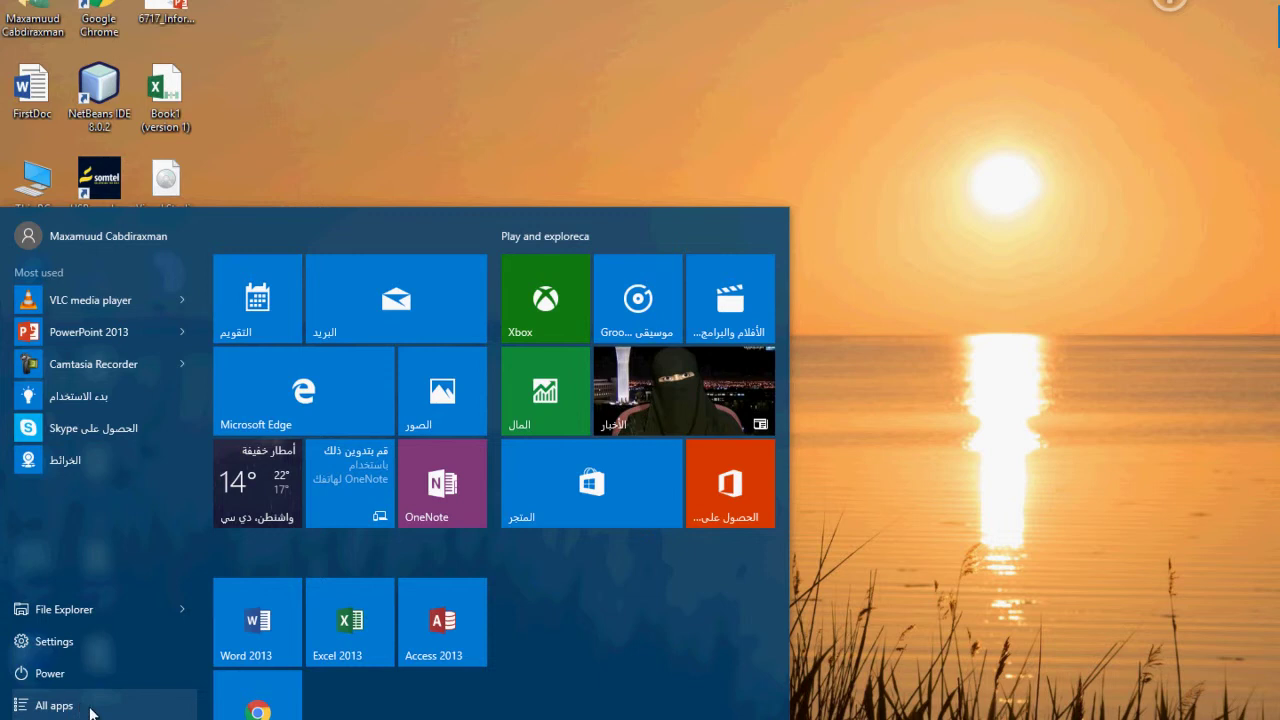
- Launch Word 2013 from the Microsoft Office 2013 group in All apps
click(88, 707)
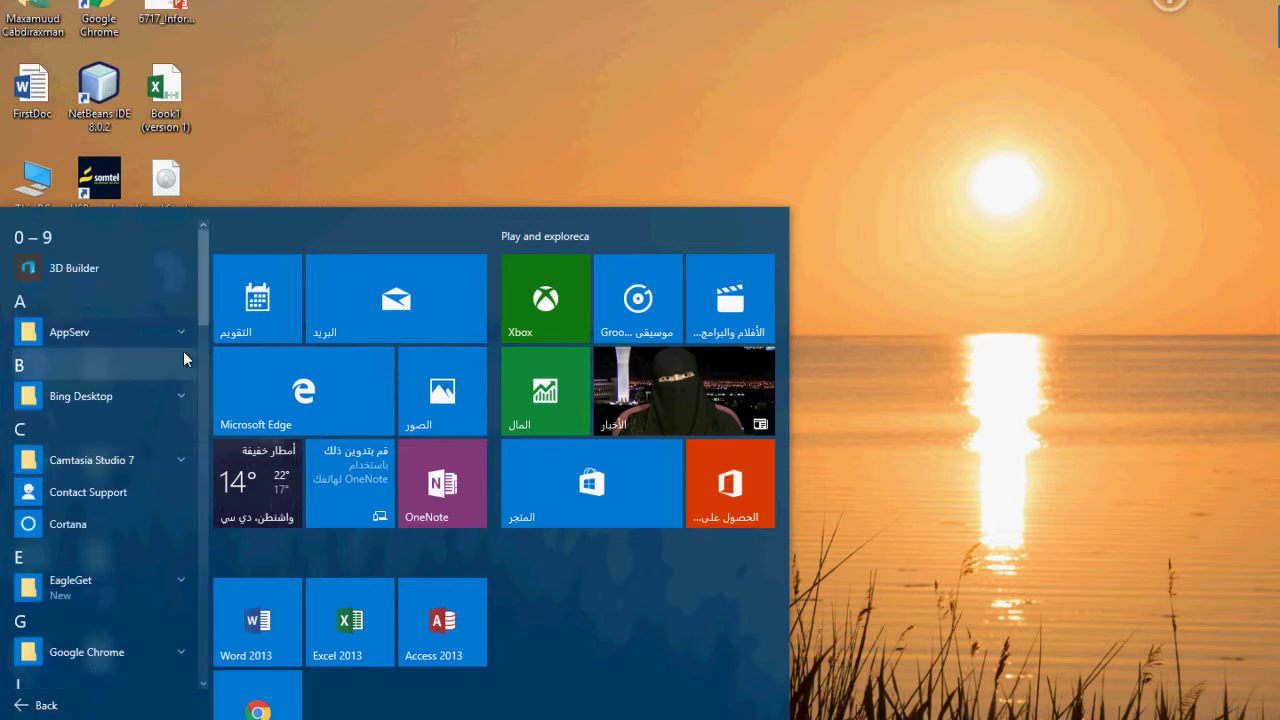
scroll(201, 347, down, 1)
drag(201, 347, 204, 440)
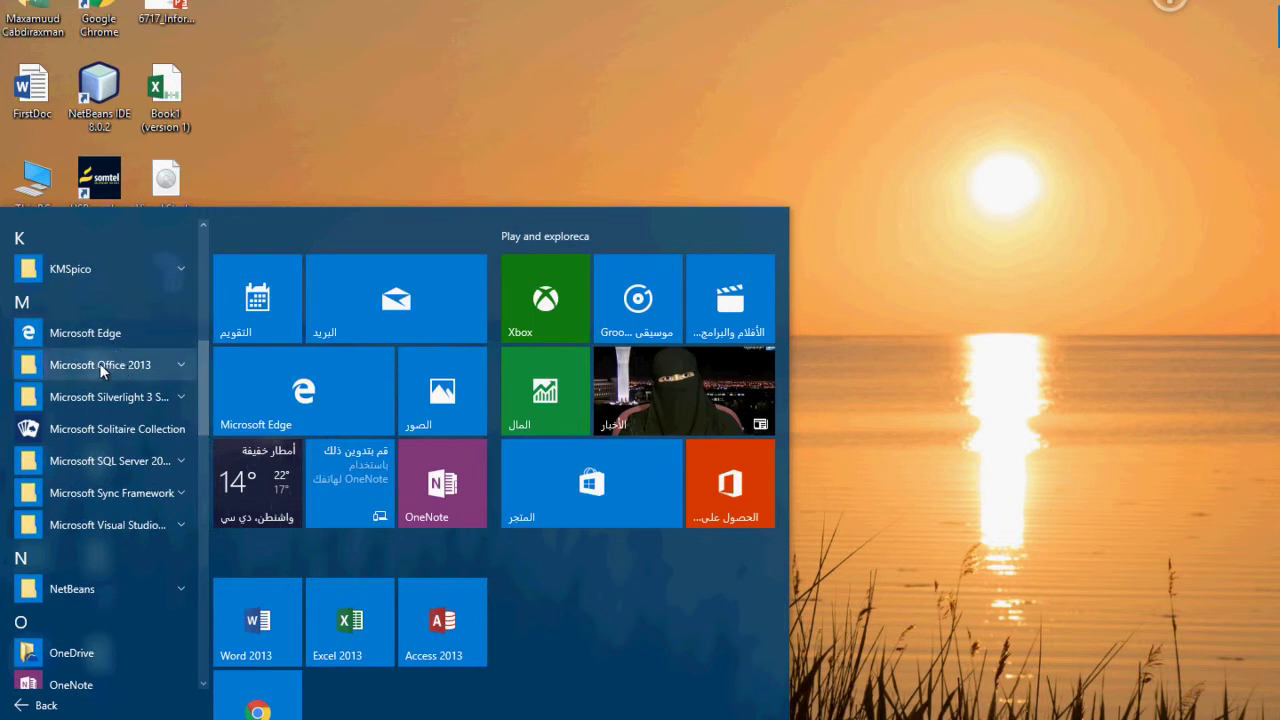
click(99, 364)
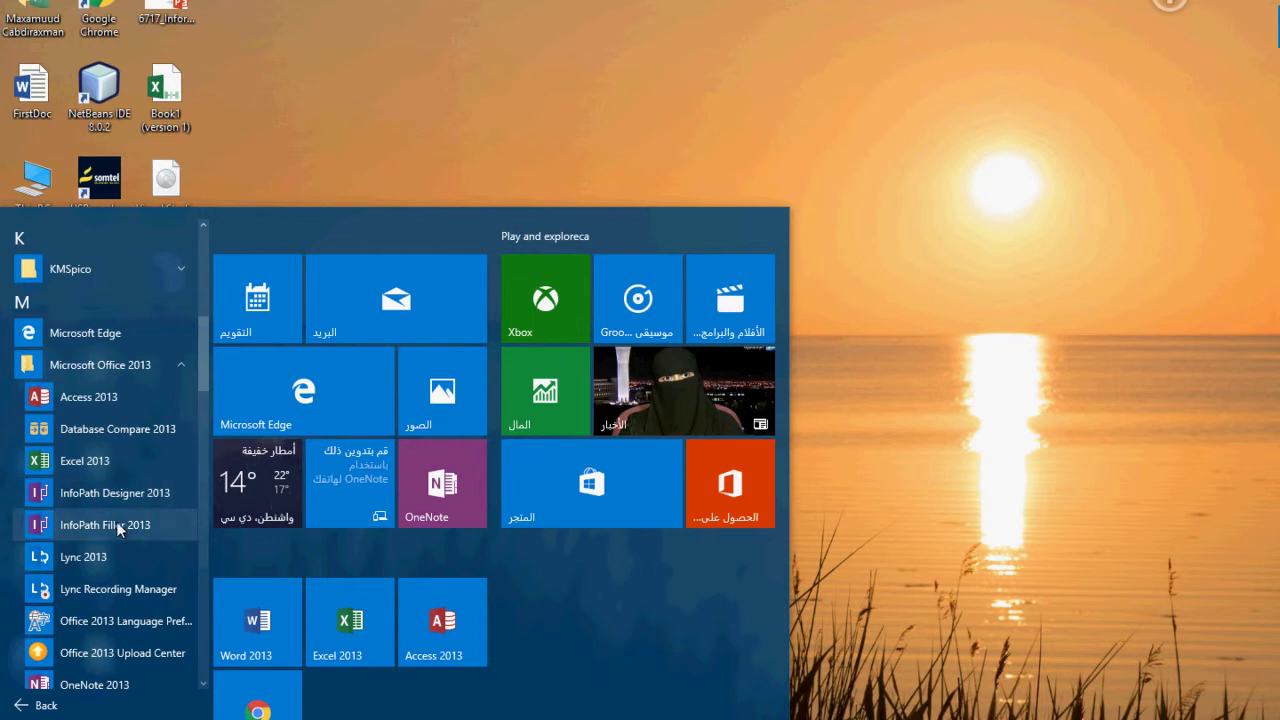
drag(200, 378, 204, 427)
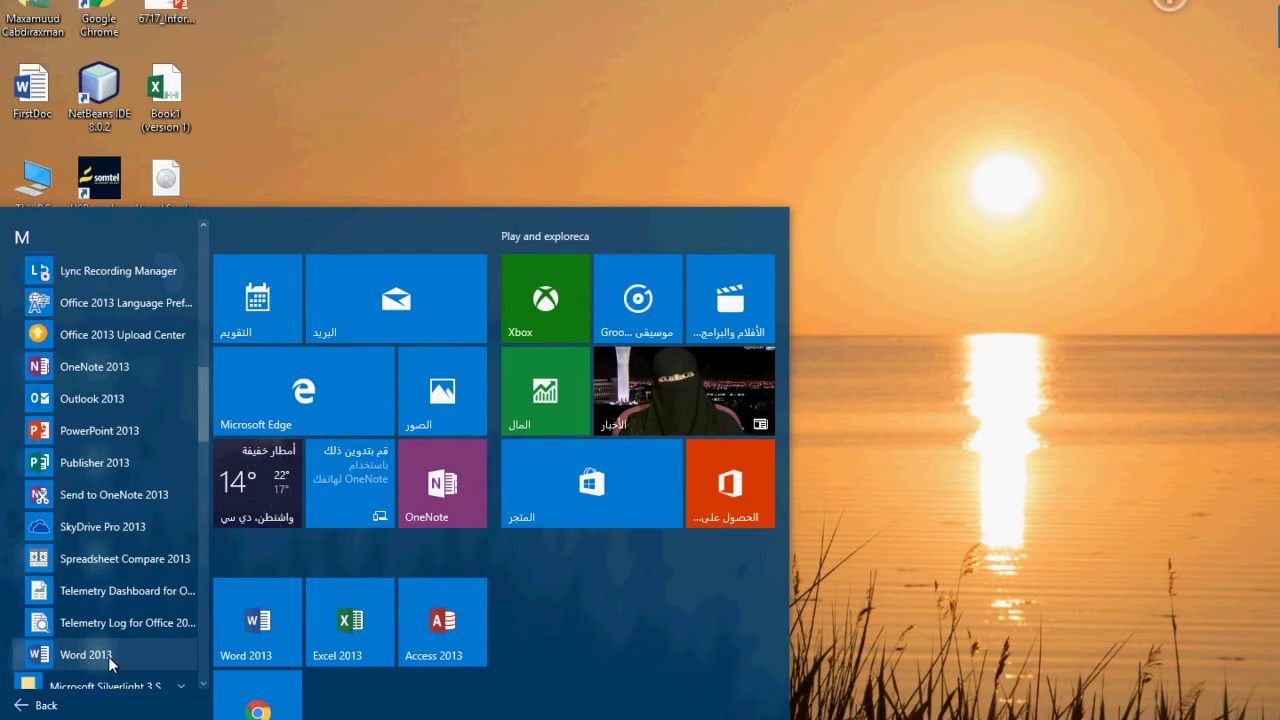
click(110, 656)
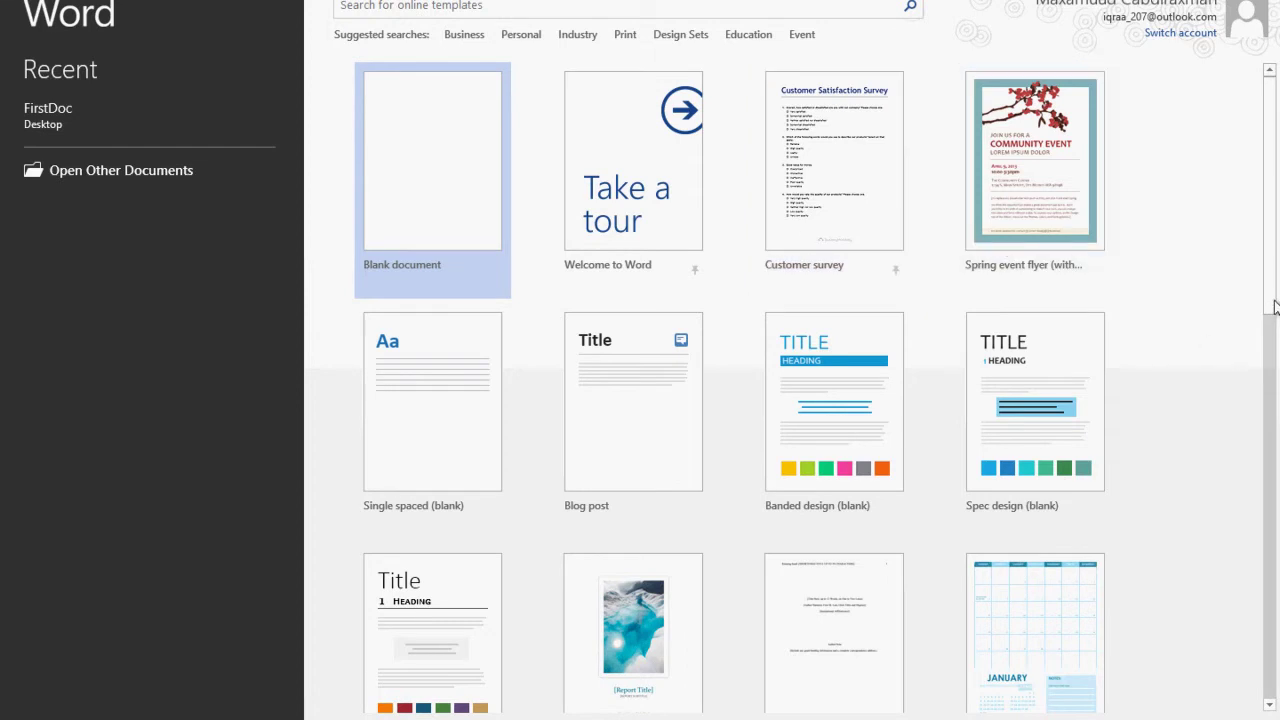
- Scroll the template gallery down to Report design, APA style report and Resume (color)
scroll(1274, 331, down, 1)
scroll(1274, 331, down, 1)
scroll(1274, 331, down, 2)
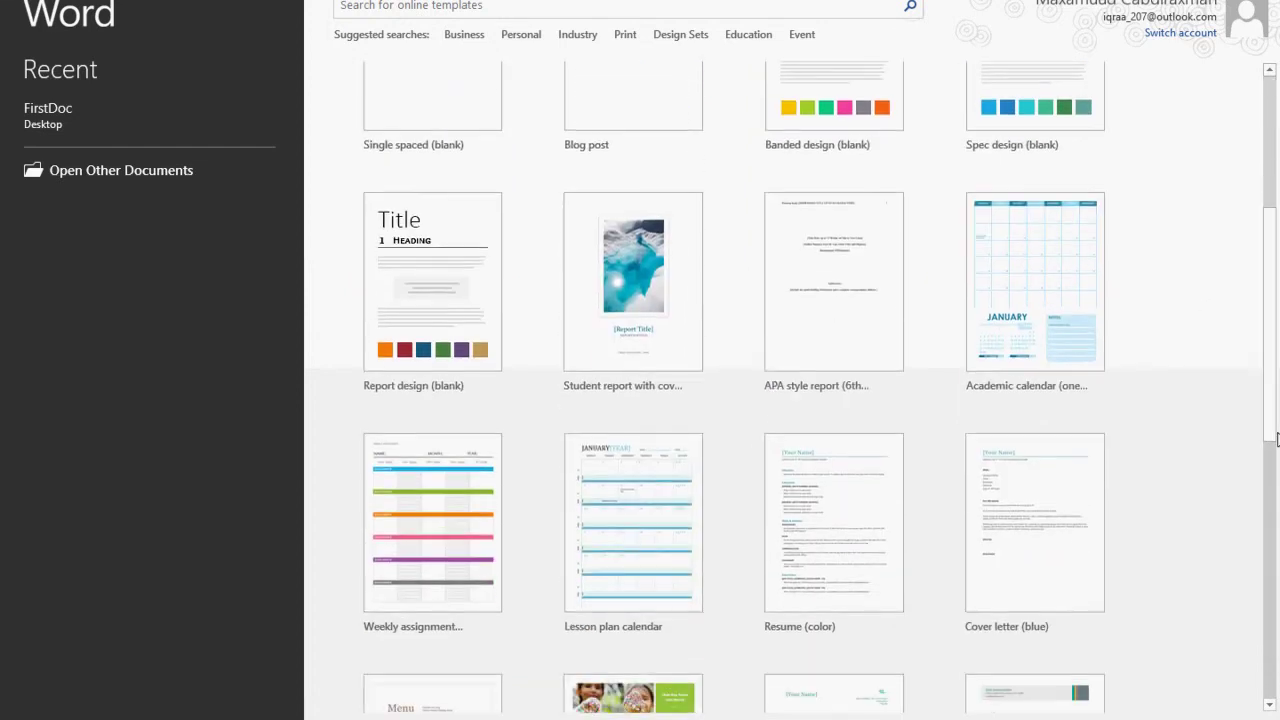
click(466, 290)
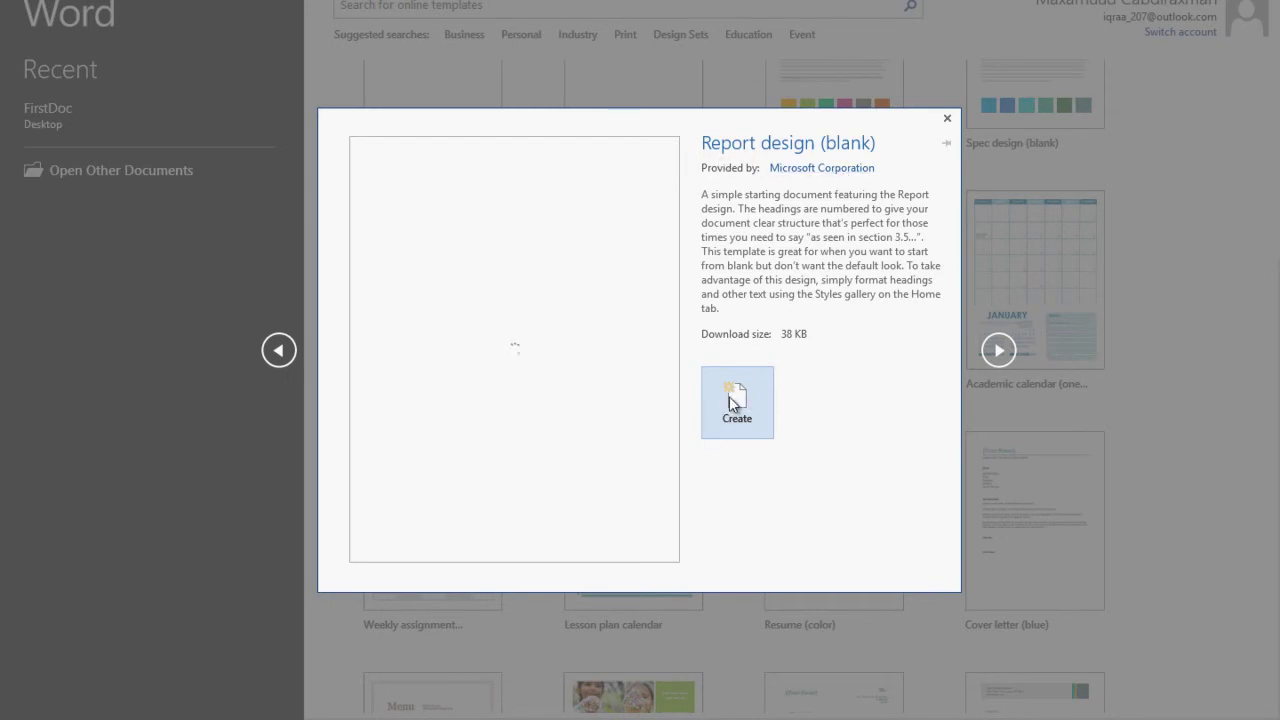
click(742, 412)
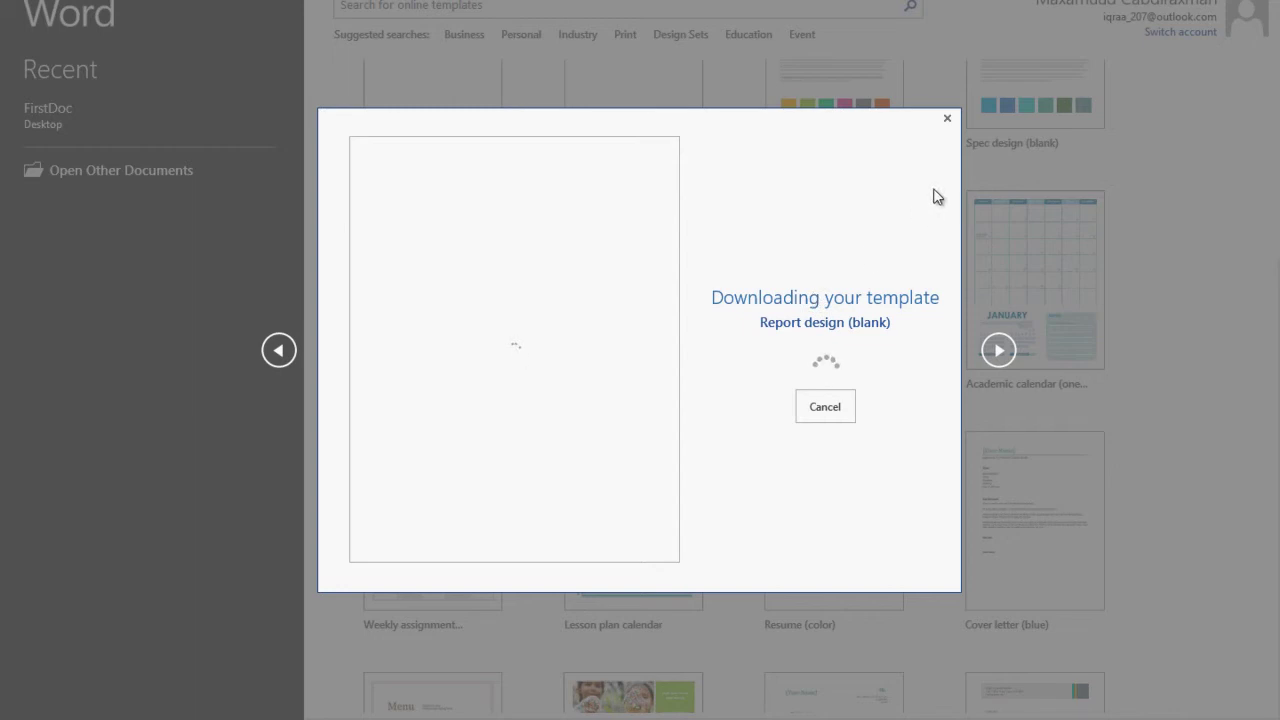
click(948, 120)
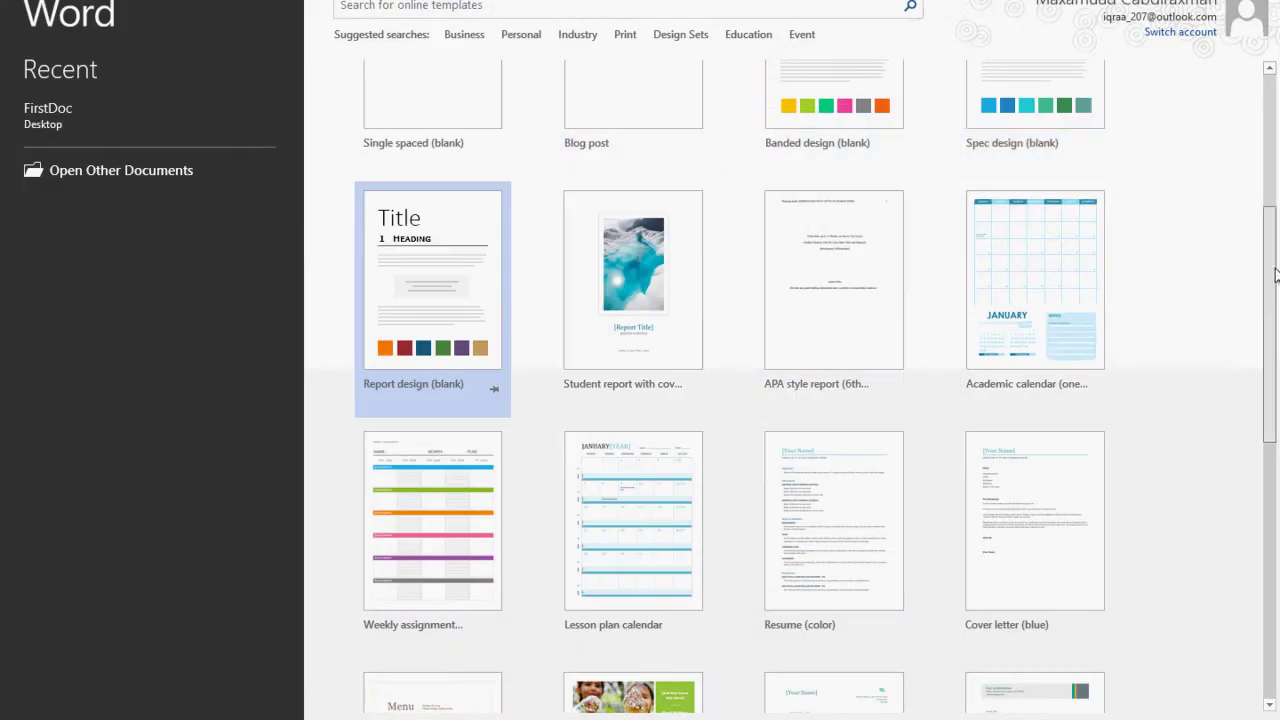
drag(1268, 250, 1268, 117)
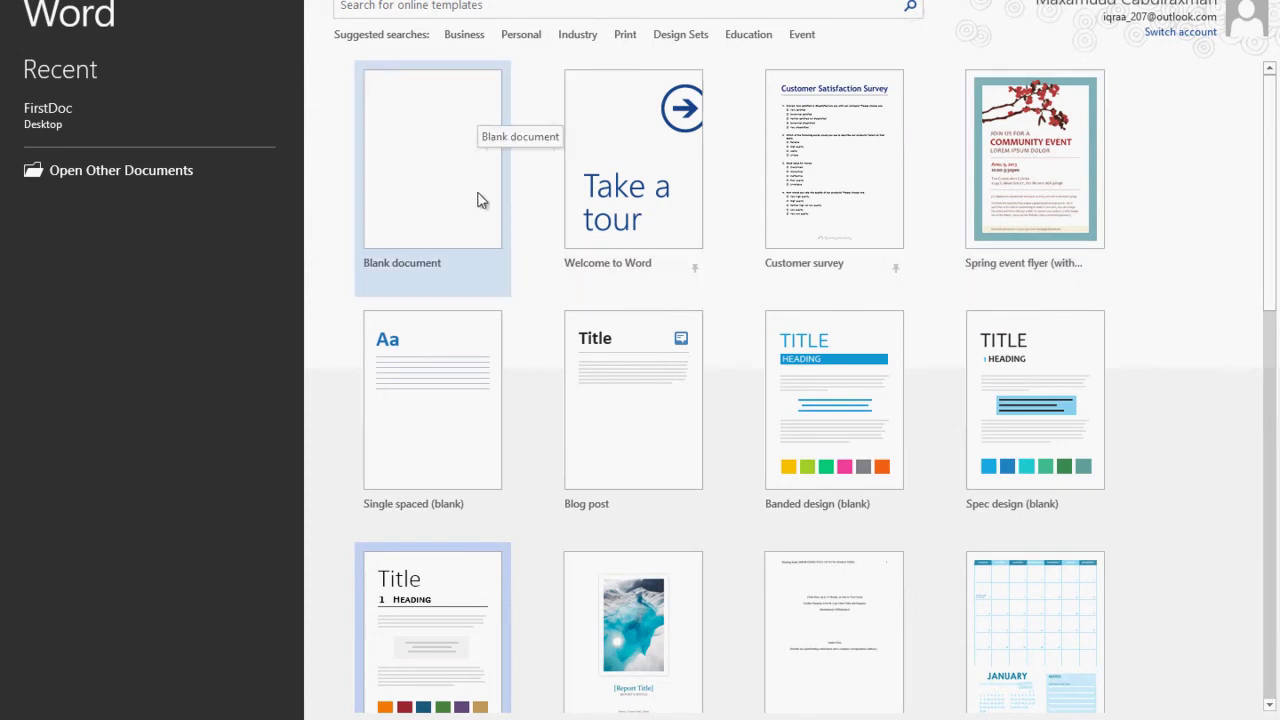
- Create a new blank document and bring up the View tab's Zoom dialog
click(432, 140)
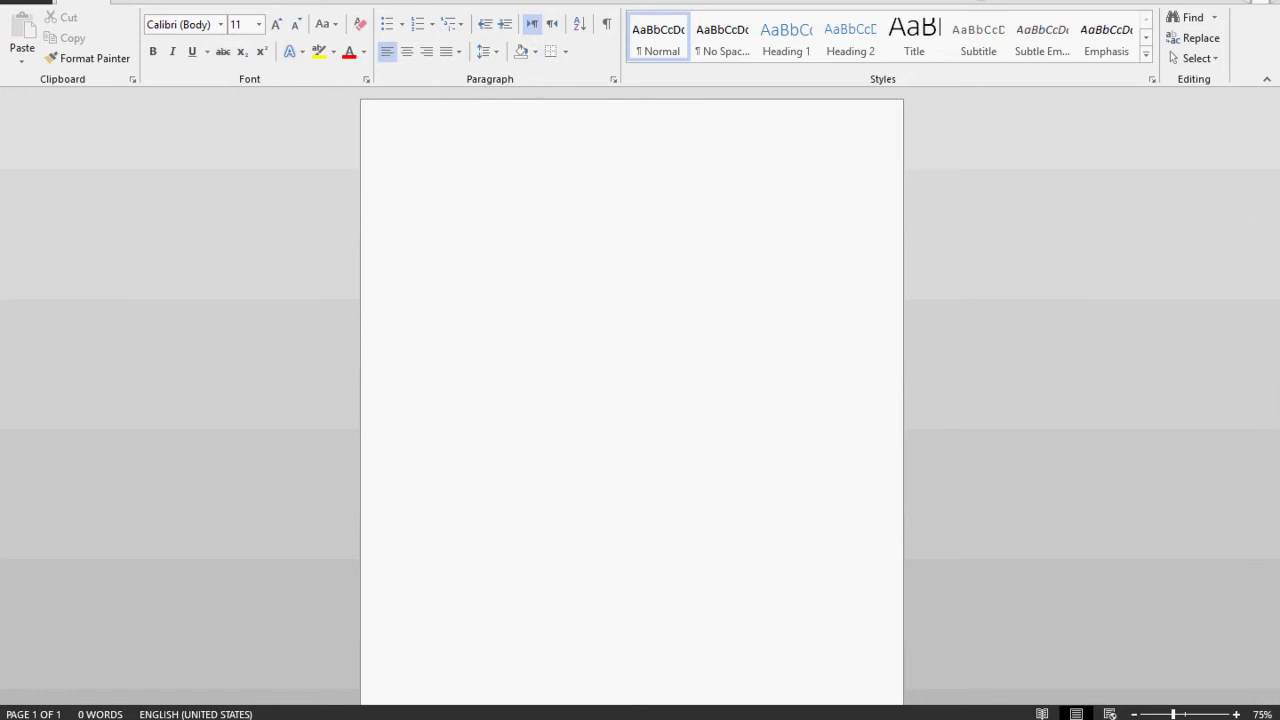
click(578, 4)
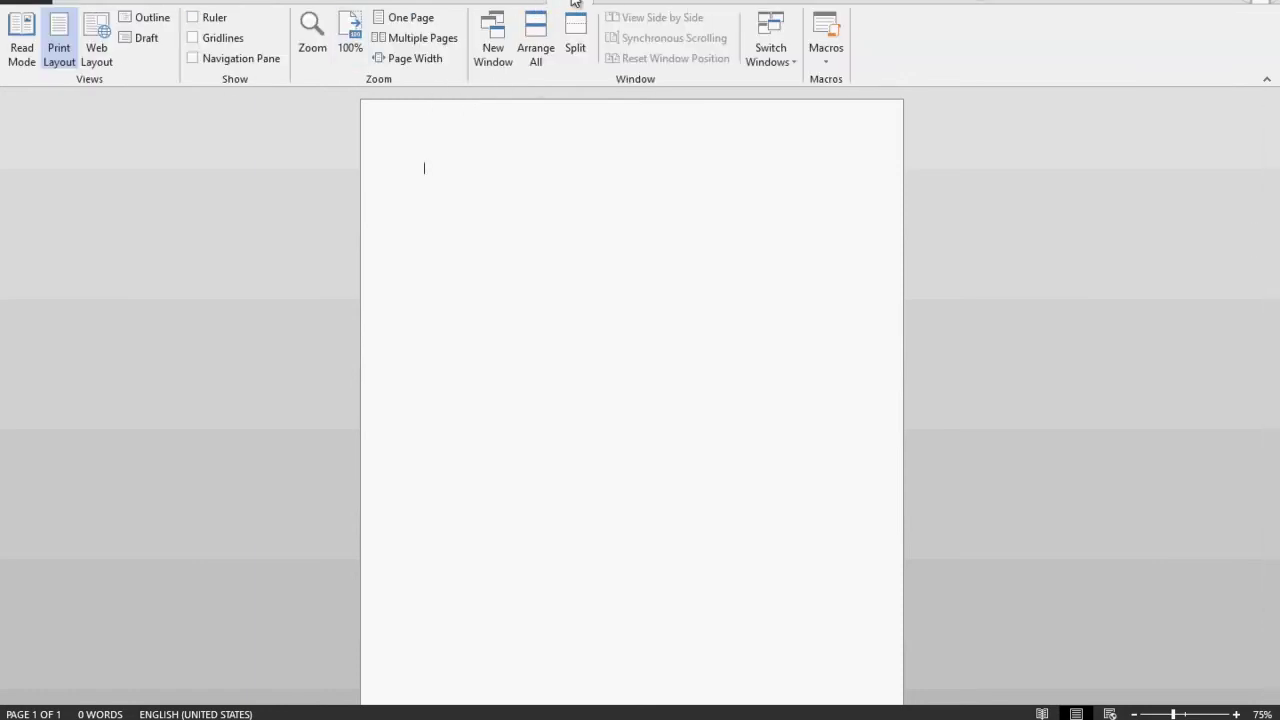
click(306, 30)
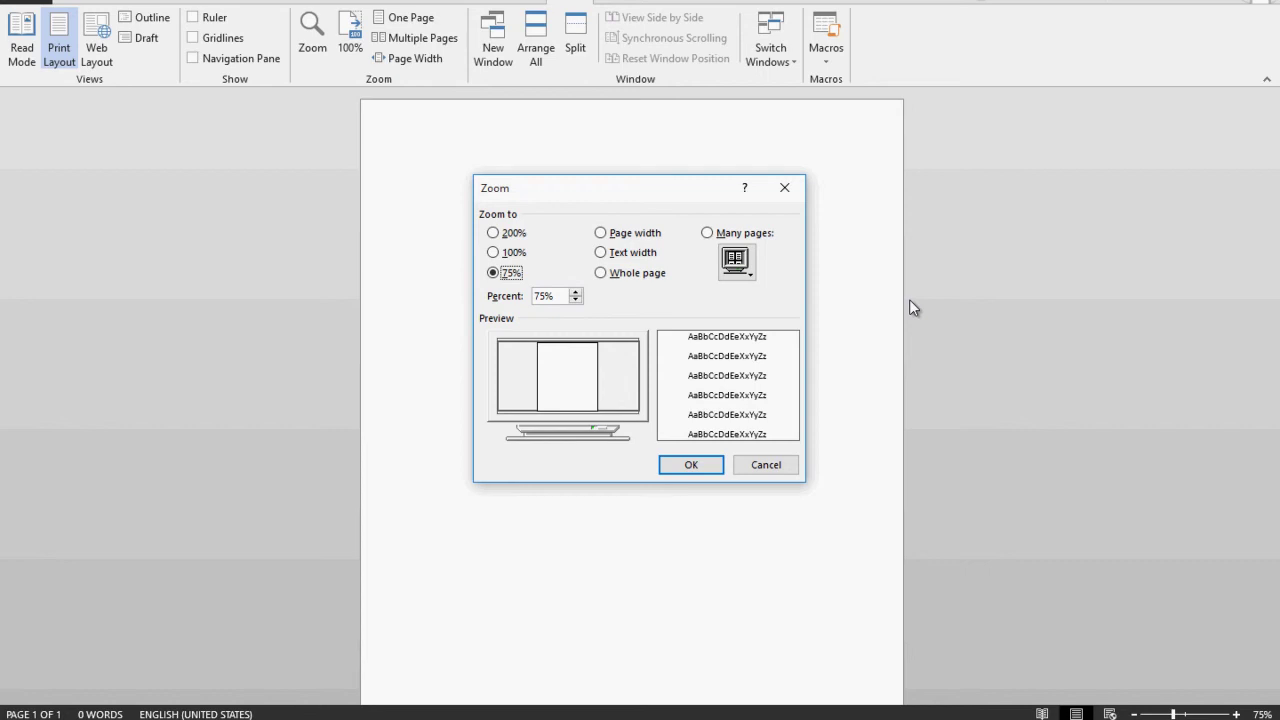
- Preview 100%, 200% and page-width zoom, then apply 100%
click(509, 253)
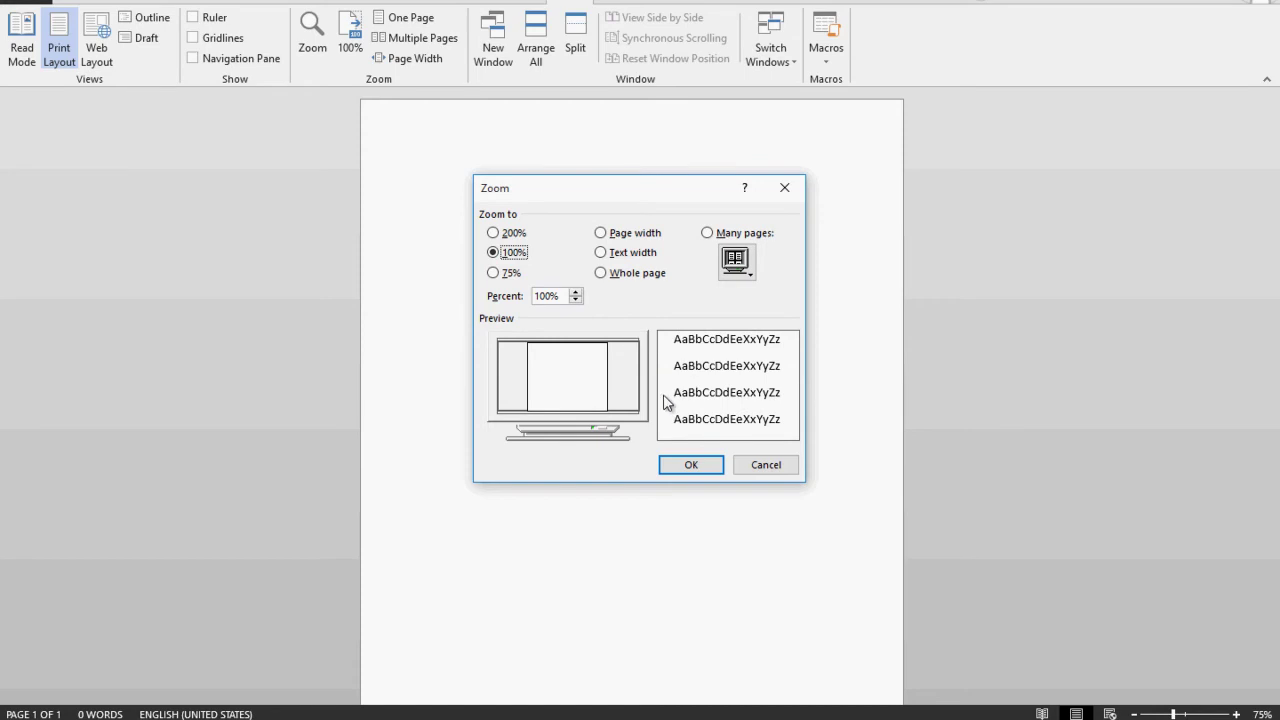
click(516, 233)
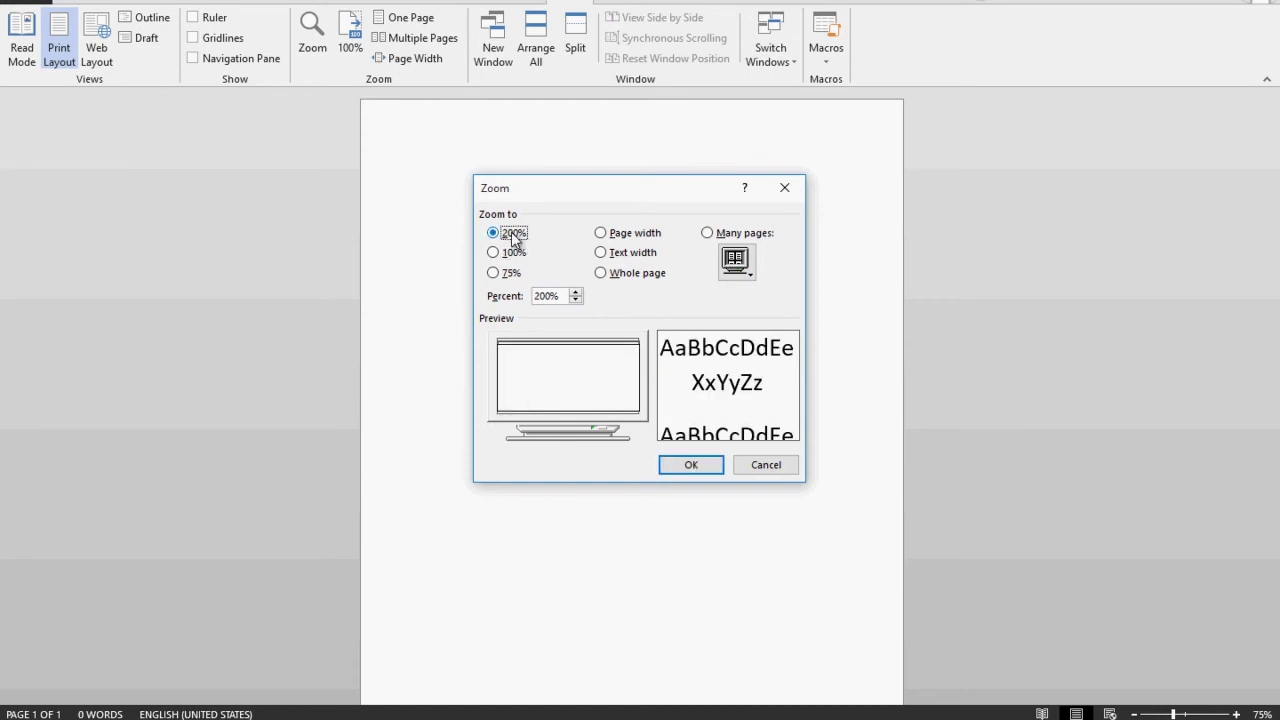
click(600, 233)
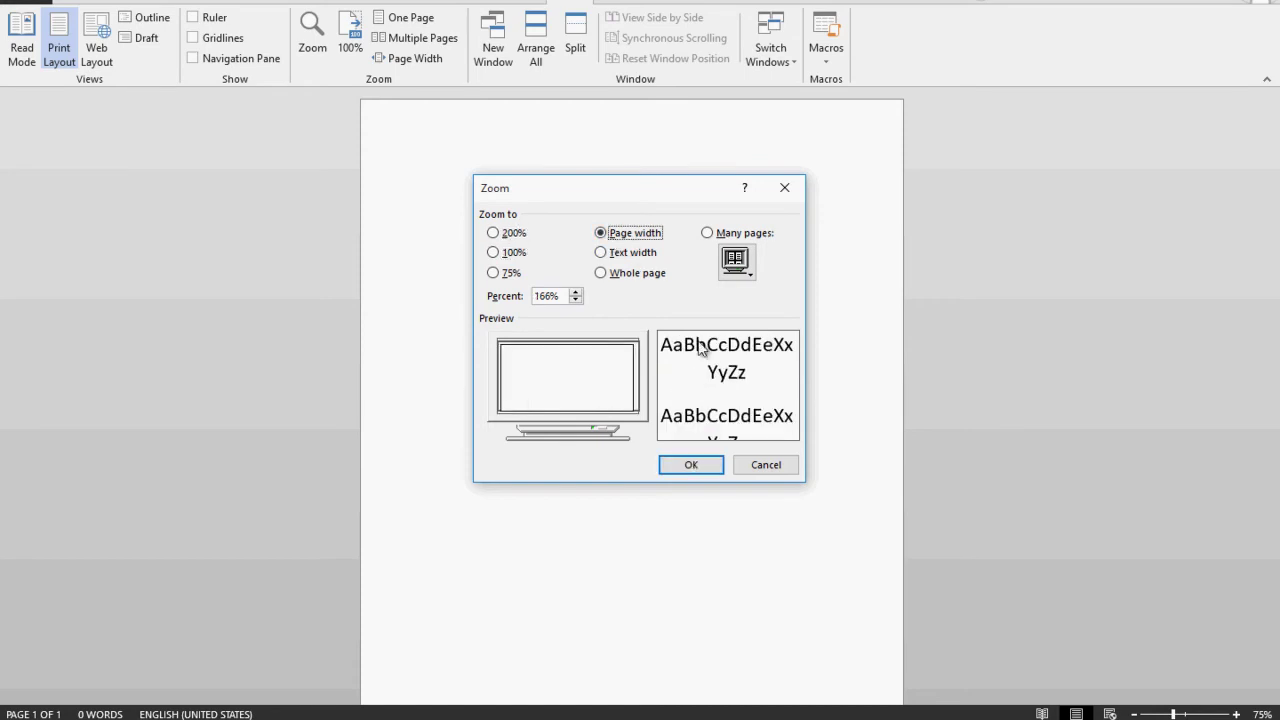
click(507, 256)
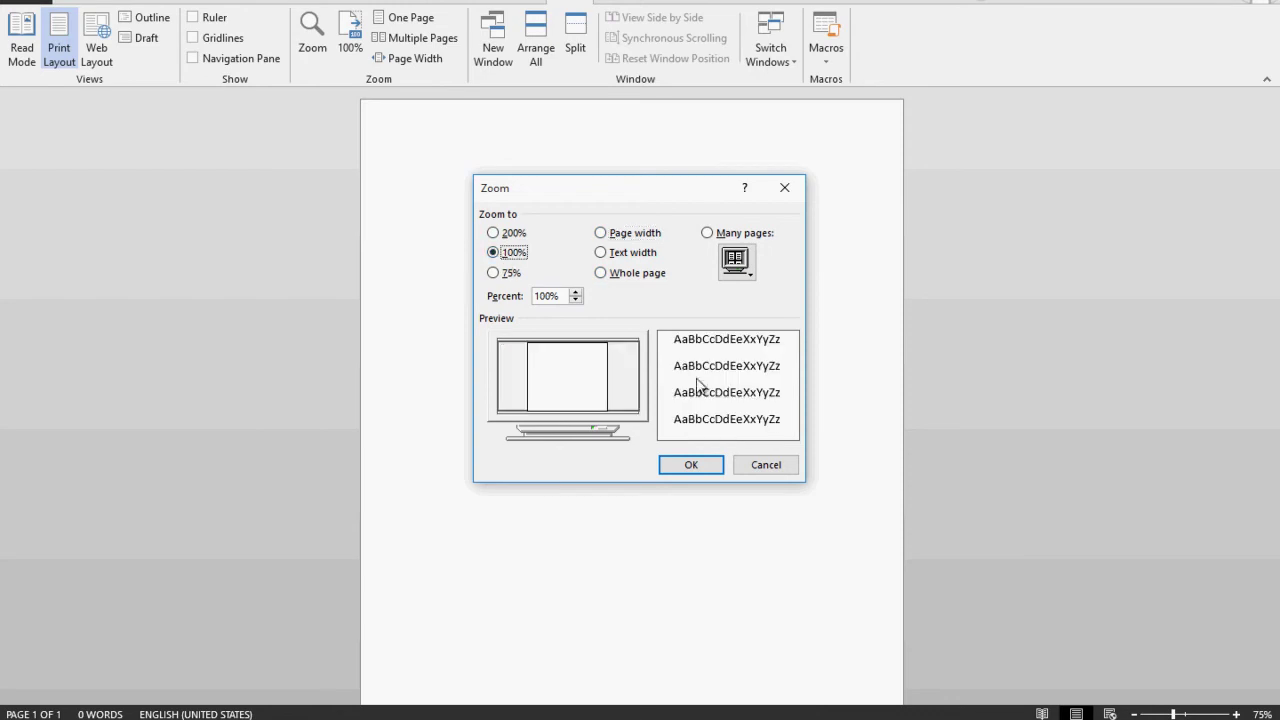
click(704, 468)
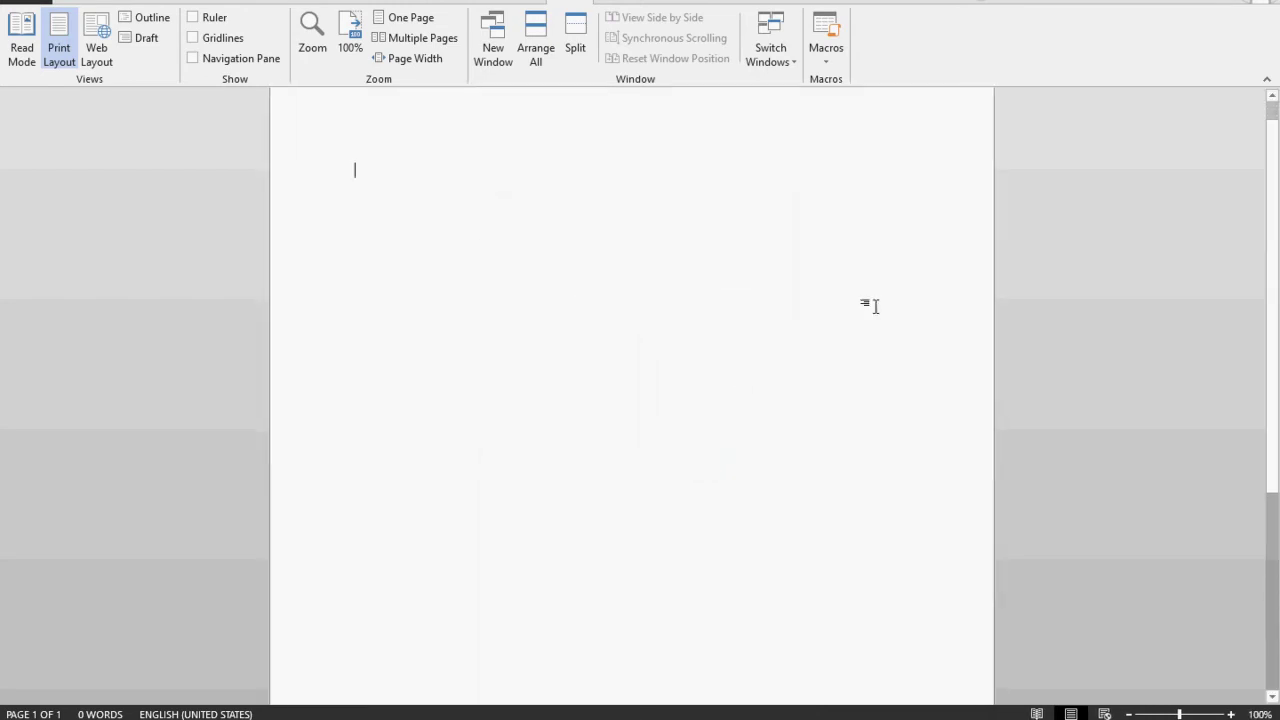
scroll(874, 306, up, 1)
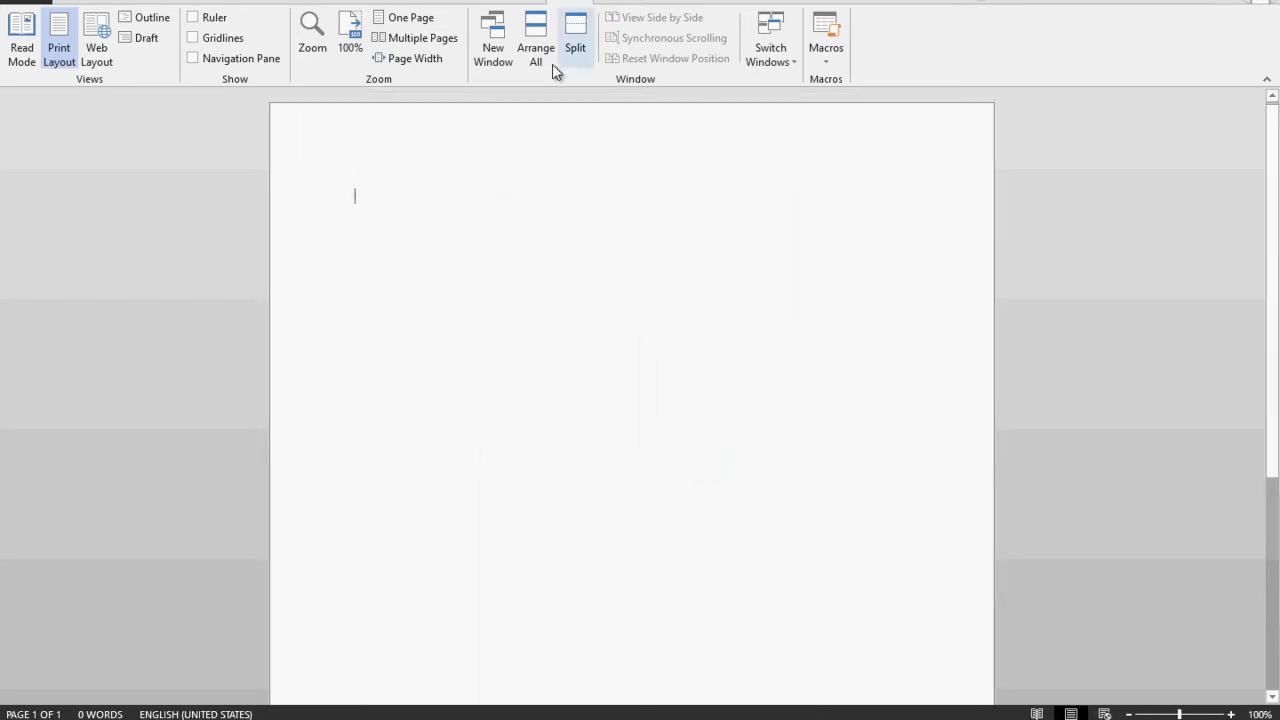
- Set zoom to page width (166%) and delete a stray typed 'c'
click(317, 36)
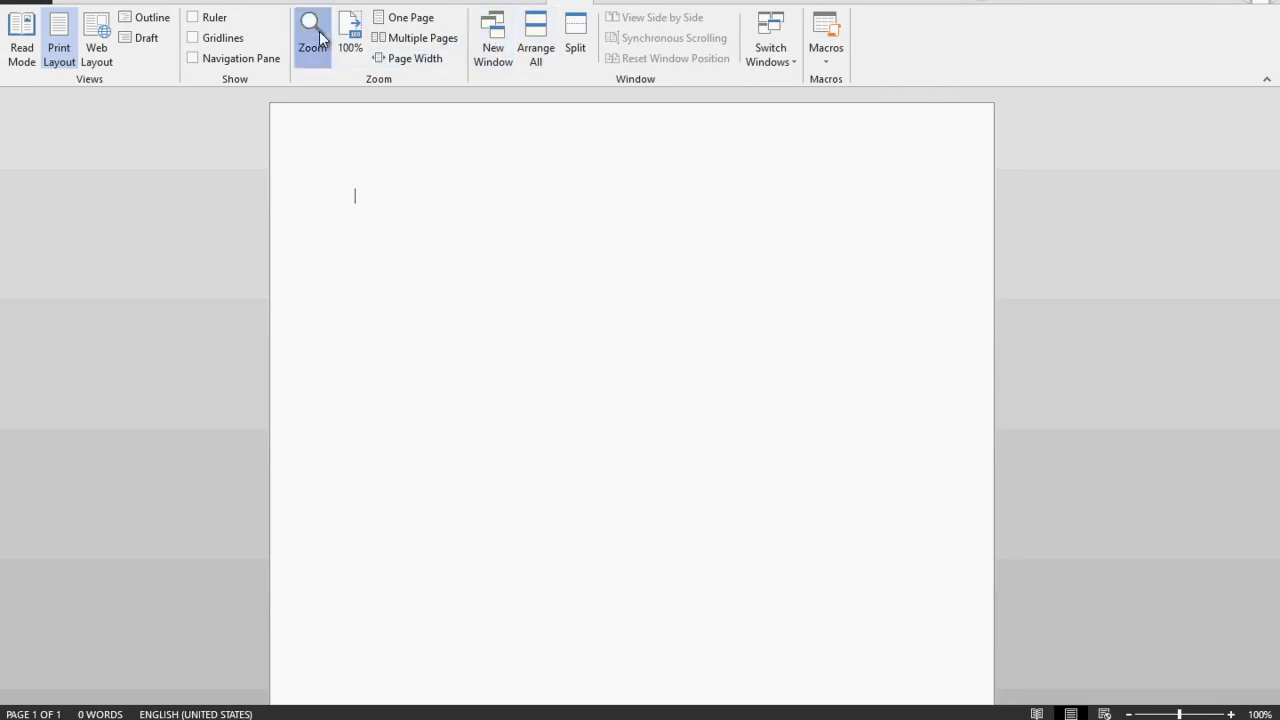
click(600, 234)
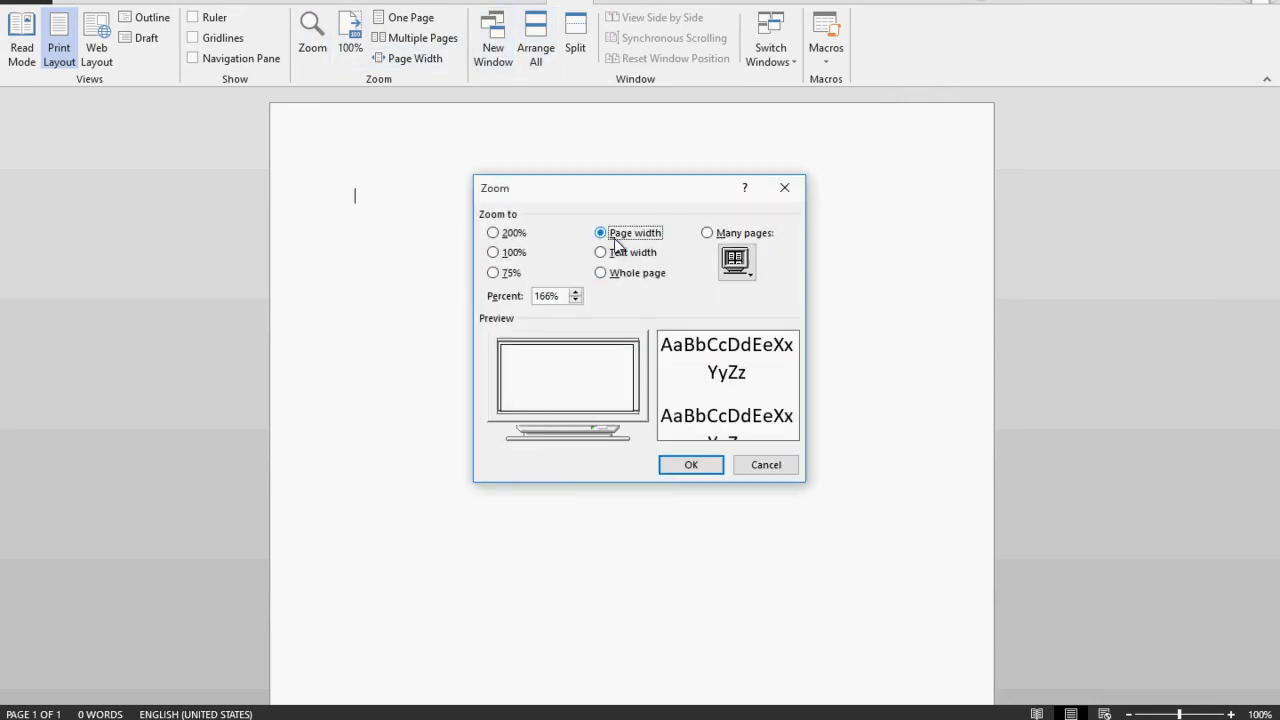
click(689, 464)
drag(1277, 305, 1277, 280)
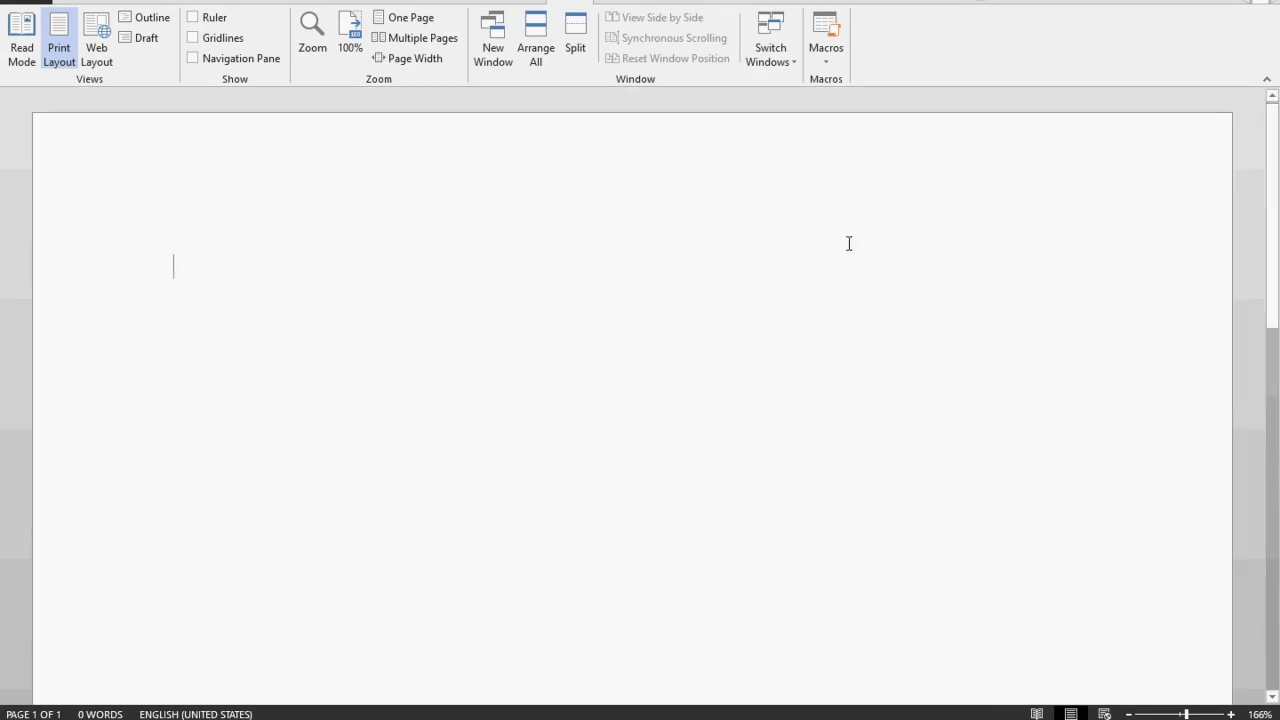
text(c)
key(BackSpace)
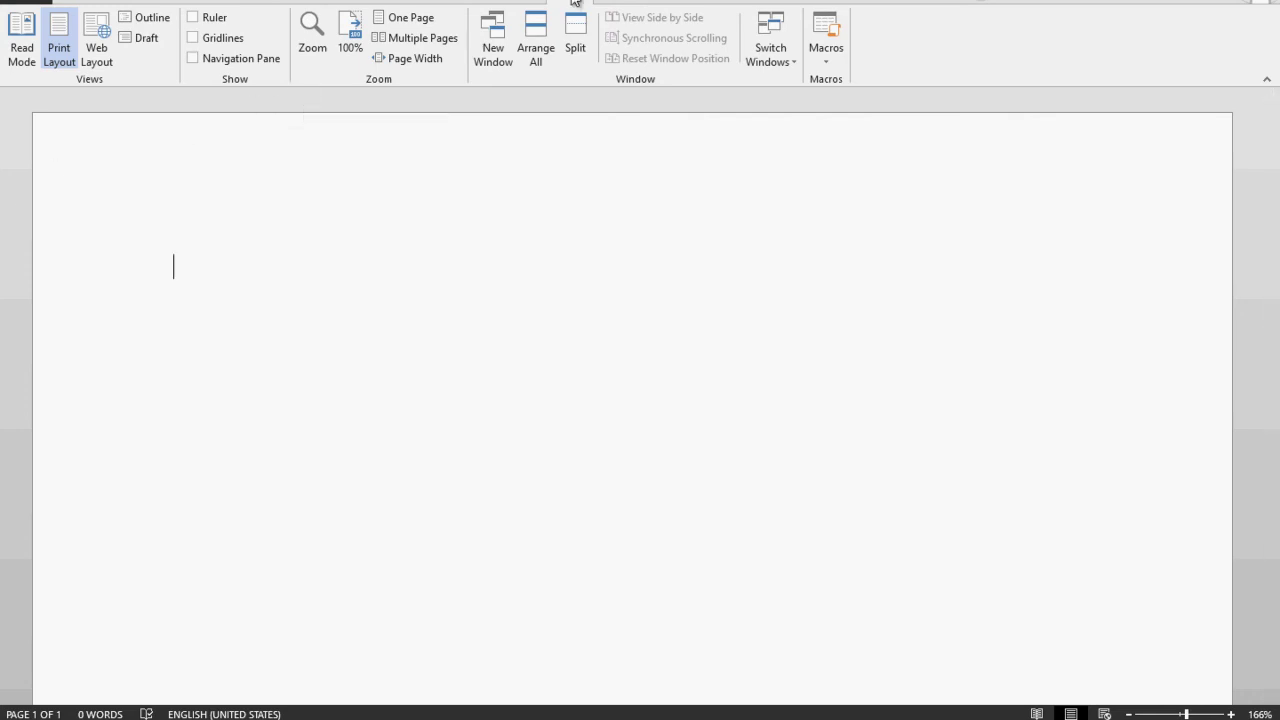
- Toggle the Ruler option on, off and on again so rulers remain visible
click(193, 19)
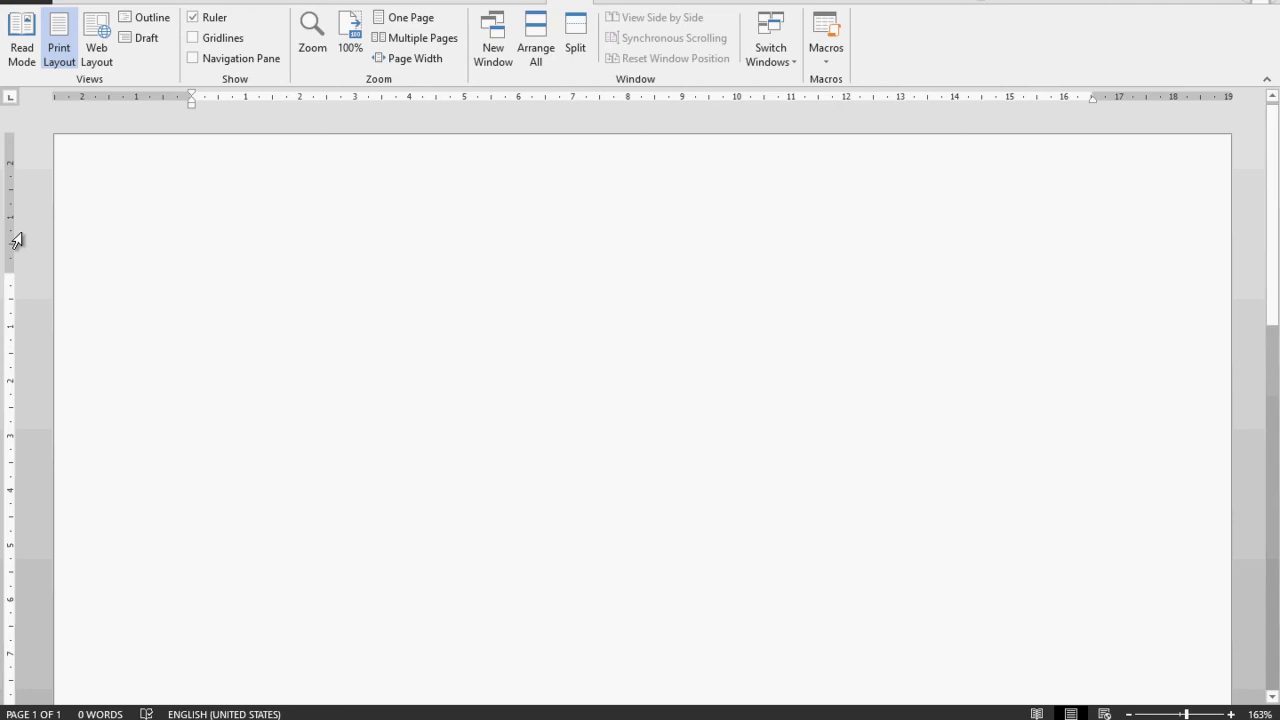
click(214, 26)
click(214, 26)
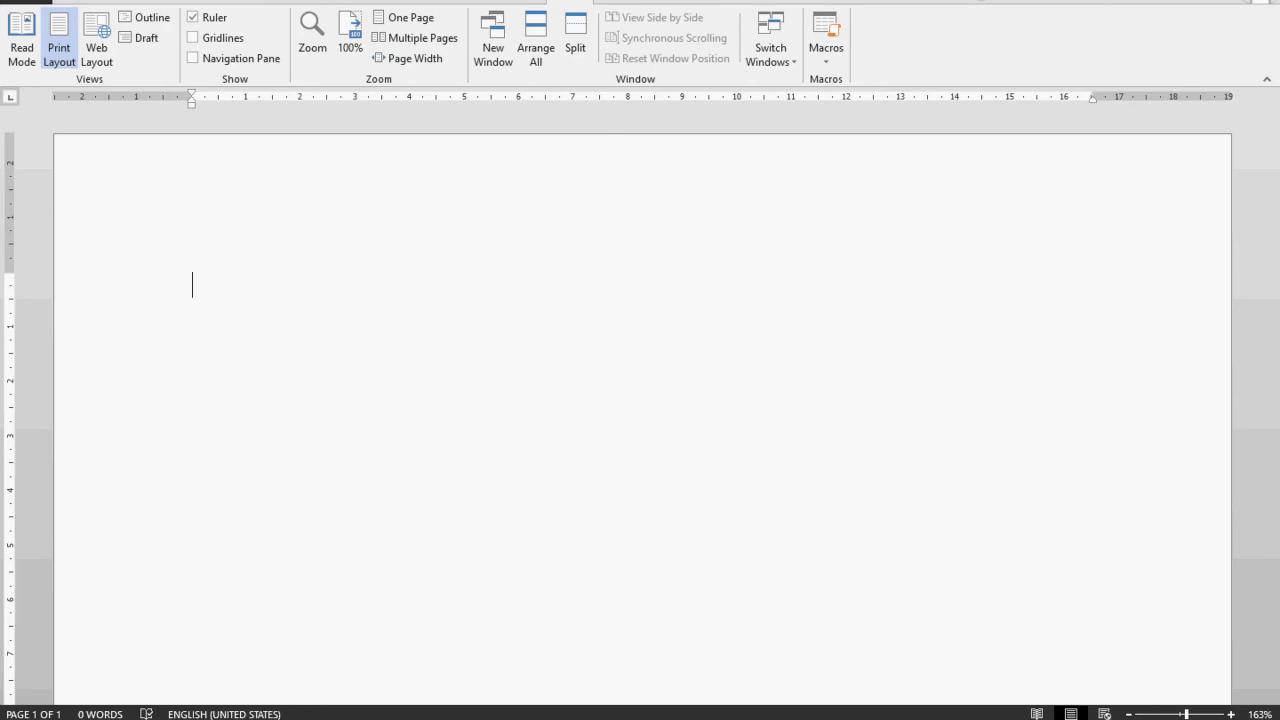
- Choose Save from the File menu to open the Save As page for the new document
click(45, 3)
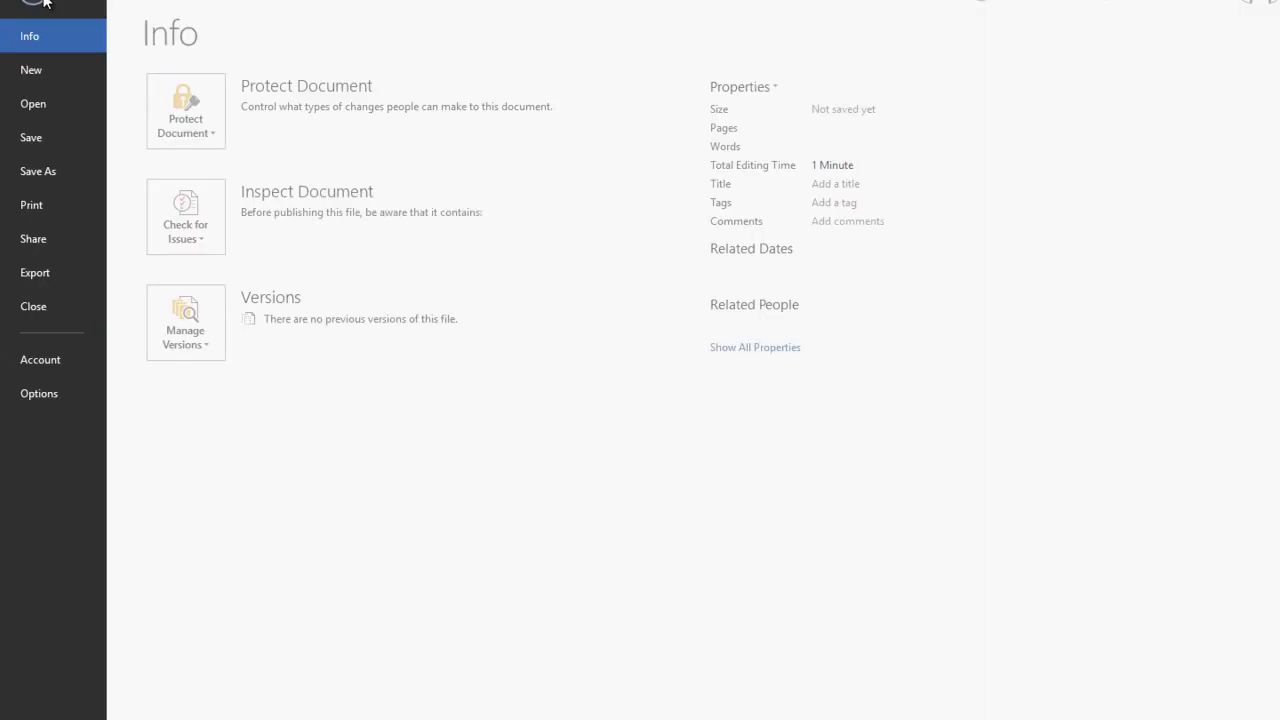
click(76, 132)
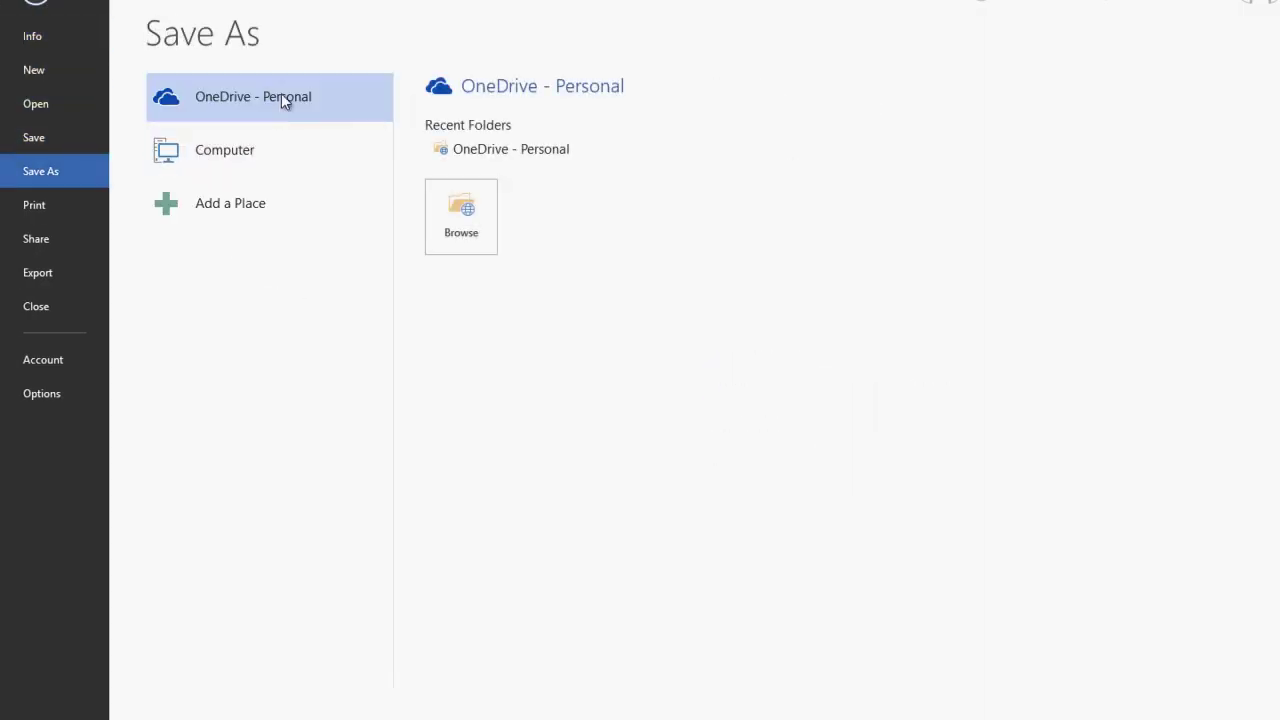